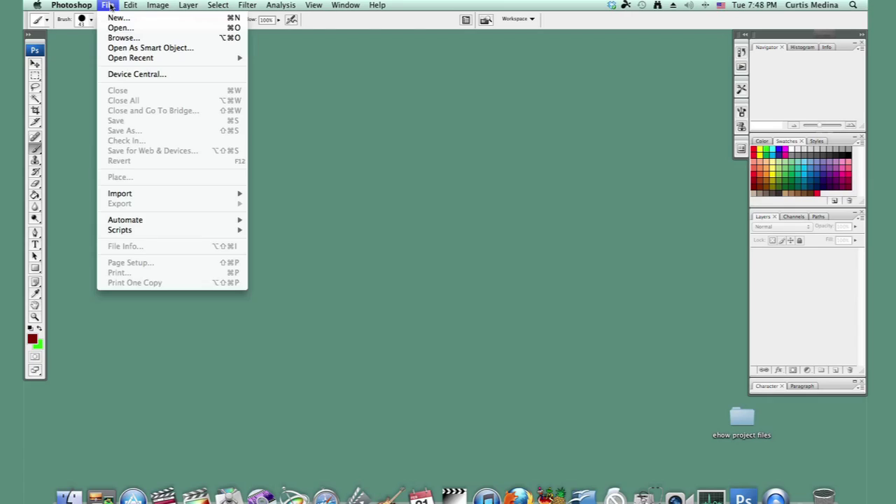
# - Open Paper_scan.jpg and move its document window toward the centre
pyautogui.click(119, 17)
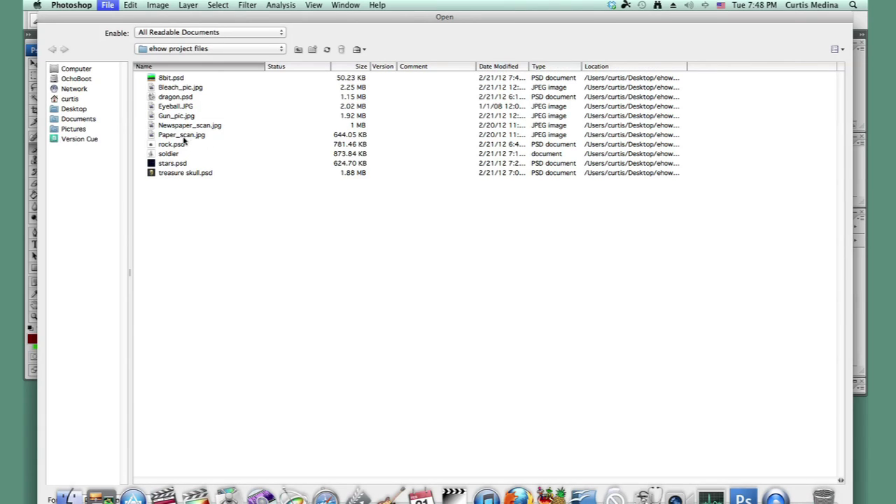
pyautogui.doubleClick(190, 136)
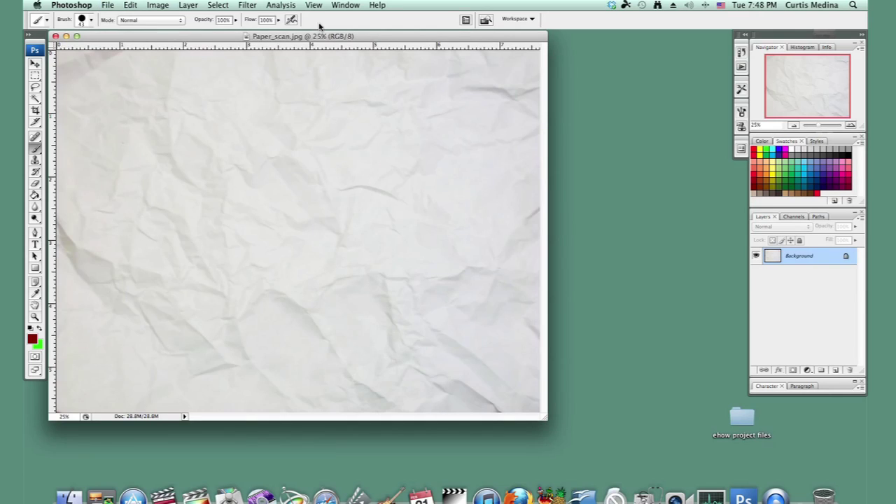
pyautogui.click(320, 38)
pyautogui.moveTo(320, 39); pyautogui.dragTo(425, 55)
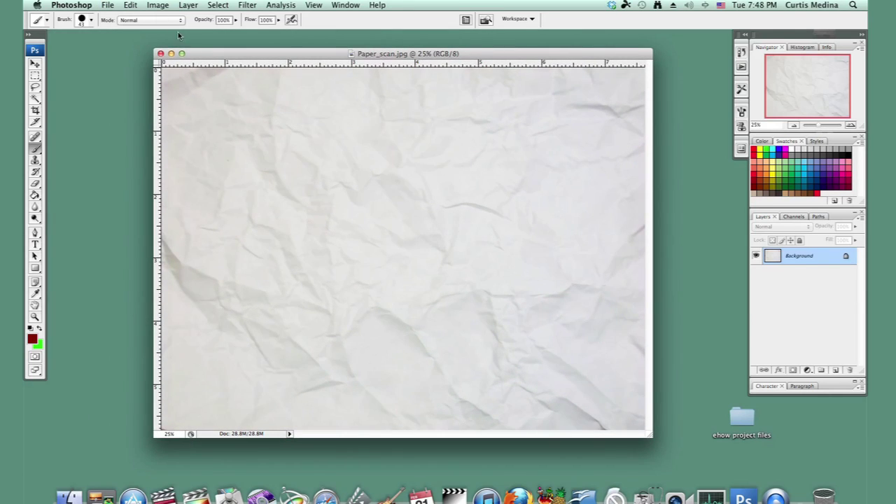
pyautogui.click(155, 6)
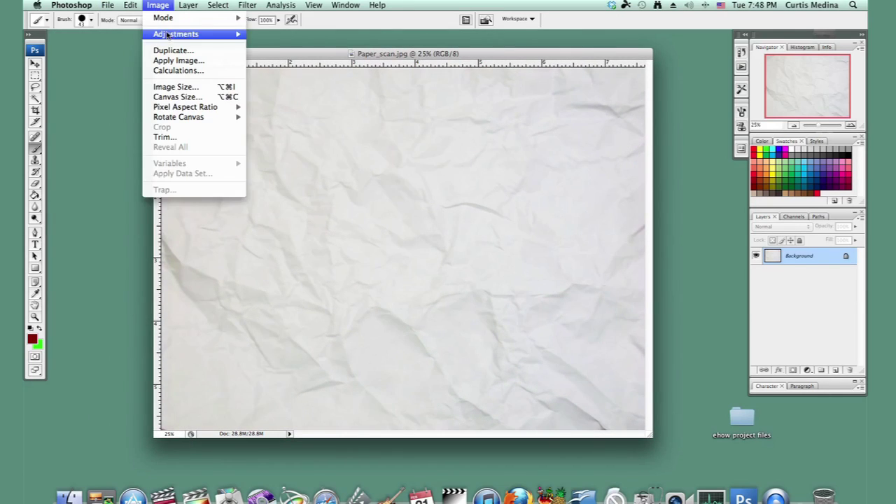
pyautogui.moveTo(176, 34)
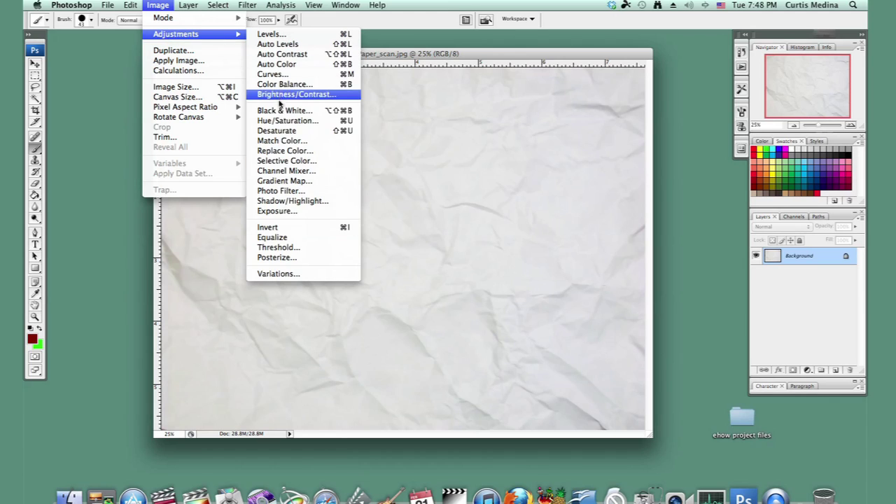
# - Desaturate the paper scan to neutral grey and check the Image Mode submenu
pyautogui.click(286, 135)
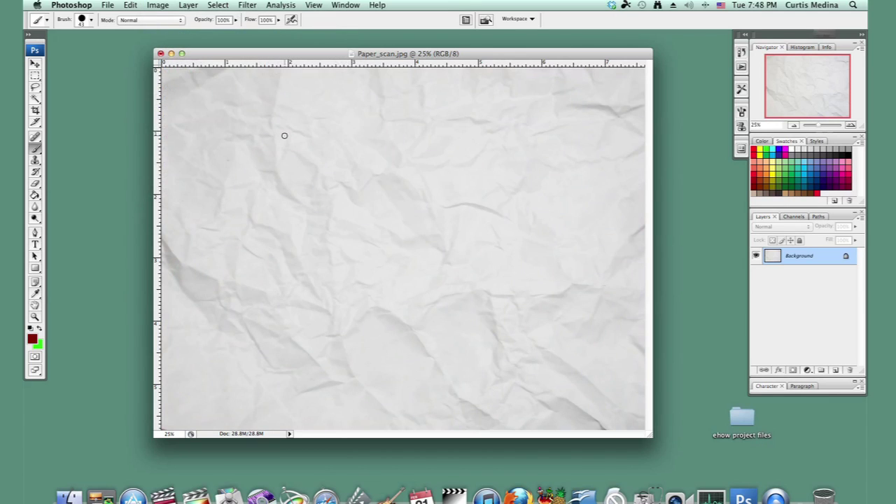
pyautogui.click(159, 6)
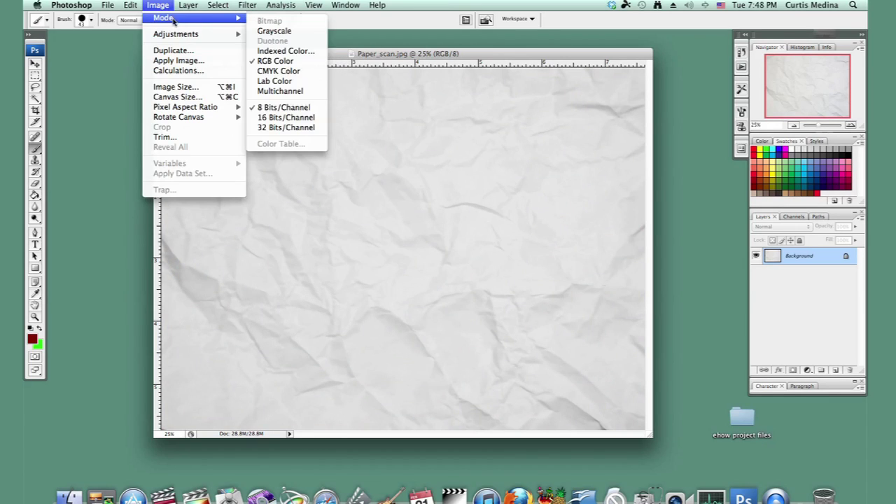
pyautogui.click(236, 19)
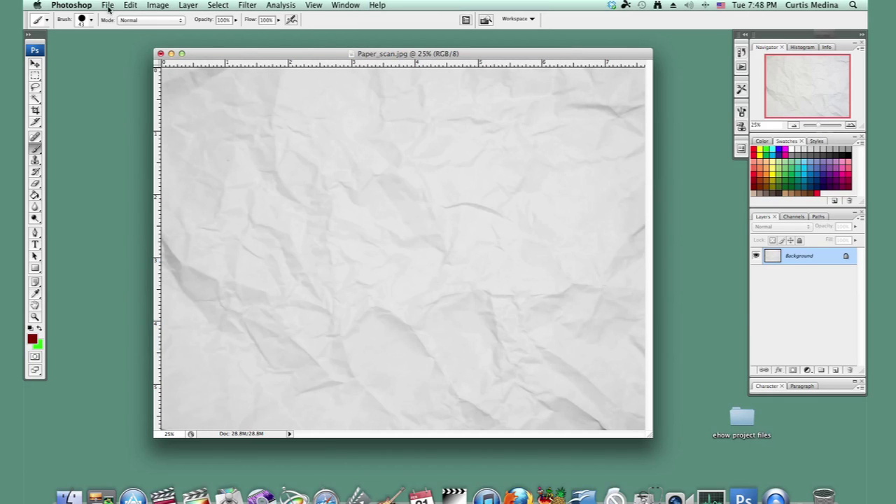
pyautogui.click(108, 5)
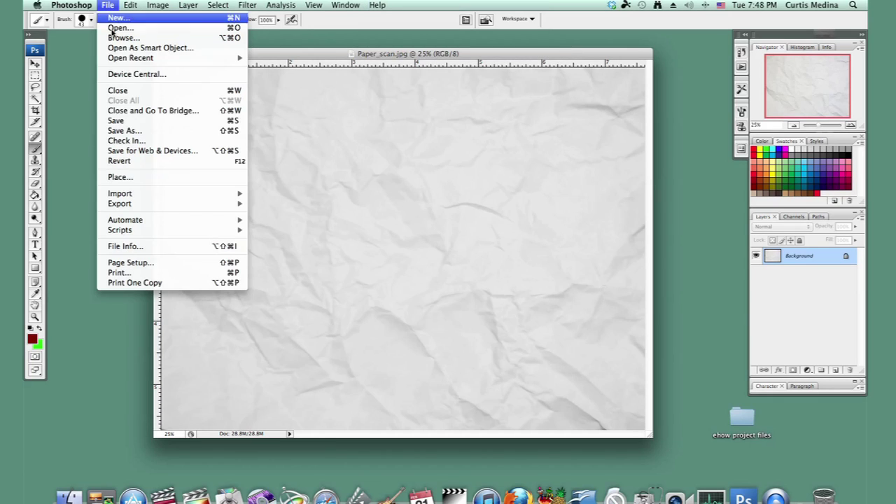
# - Save the greyscale paper scan as the JPEG displace.jpg
pyautogui.click(138, 131)
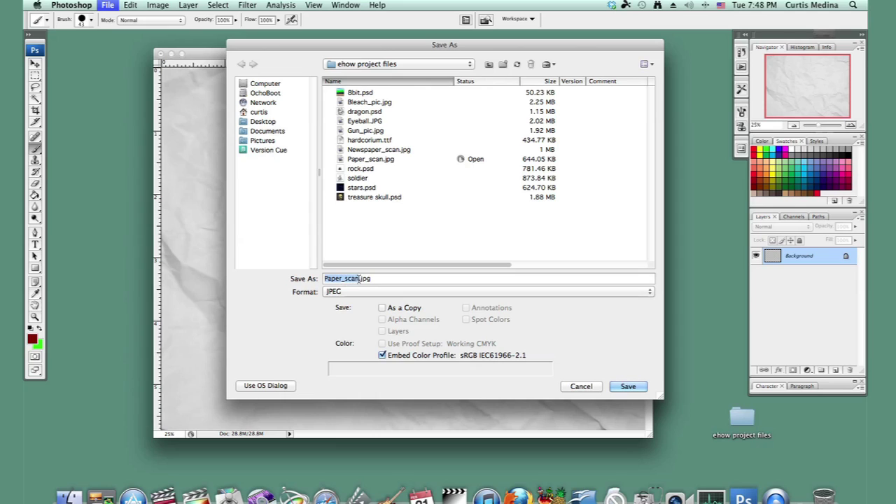
pyautogui.write('di')
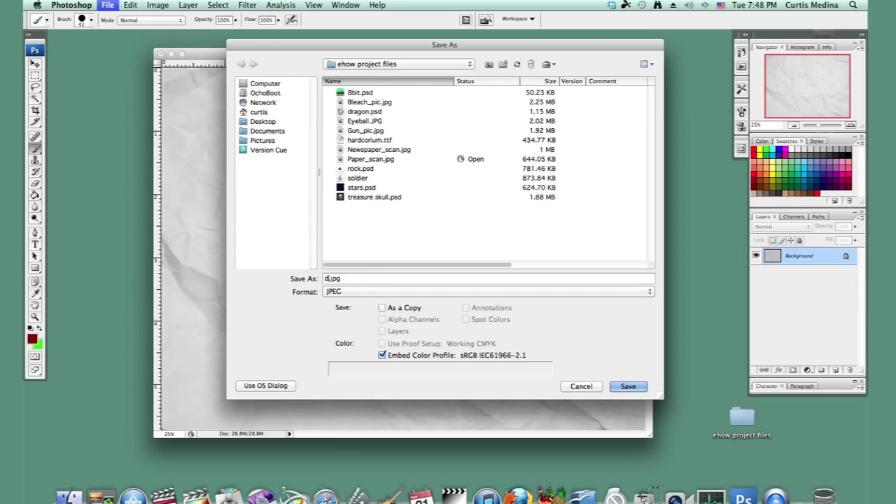
pyautogui.write('splace')
pyautogui.click(628, 386)
pyautogui.press('h')
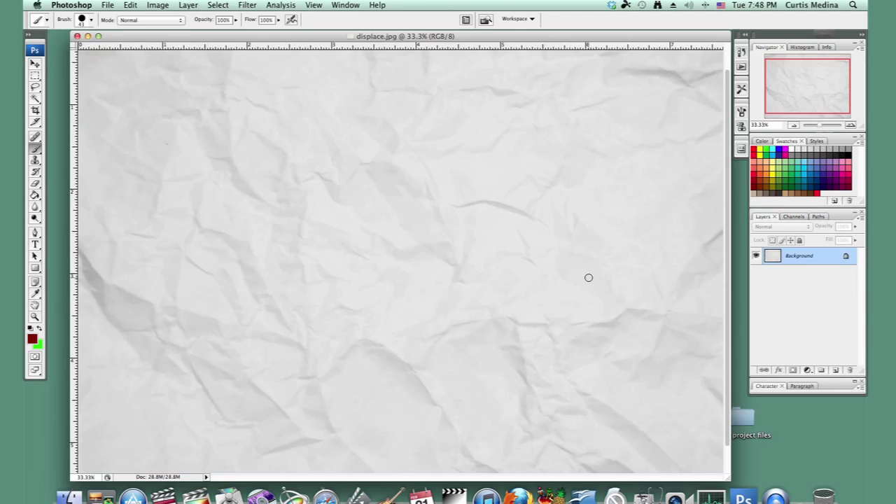
pyautogui.click(835, 371)
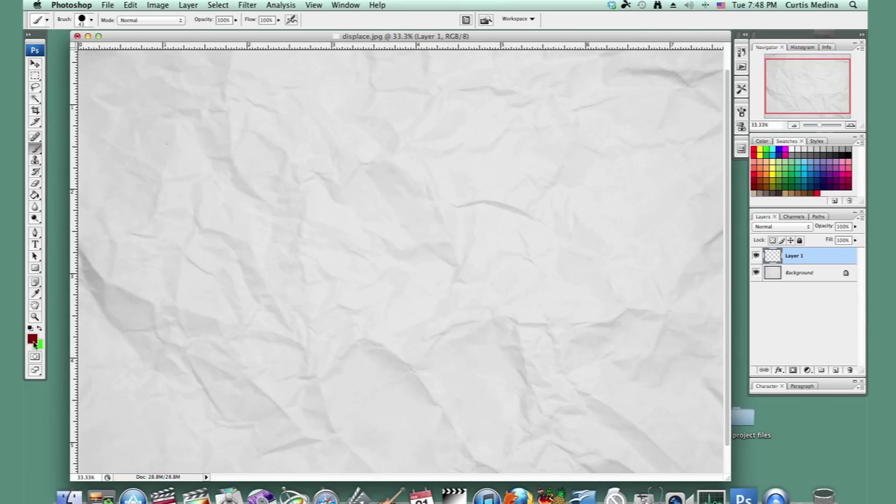
# - Reset colours to black and white, restore default brushes, and pick the 19 px round brush
pyautogui.press('d')
pyautogui.click(740, 112)
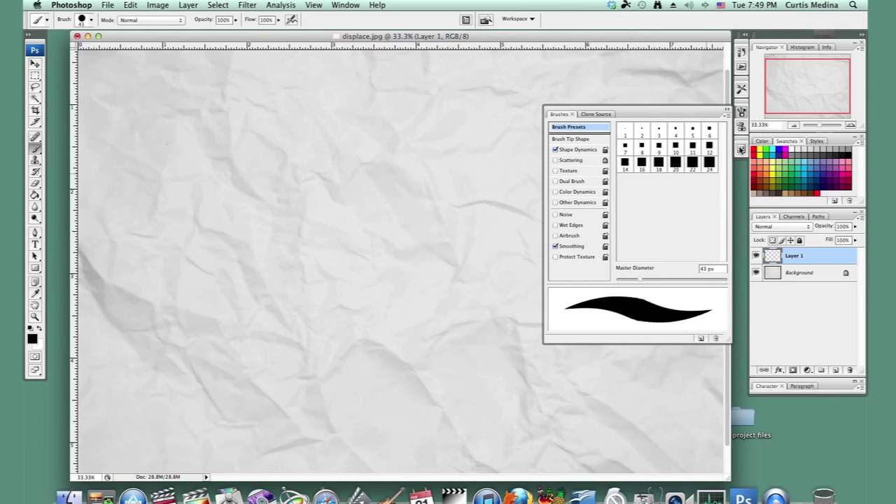
pyautogui.click(727, 116)
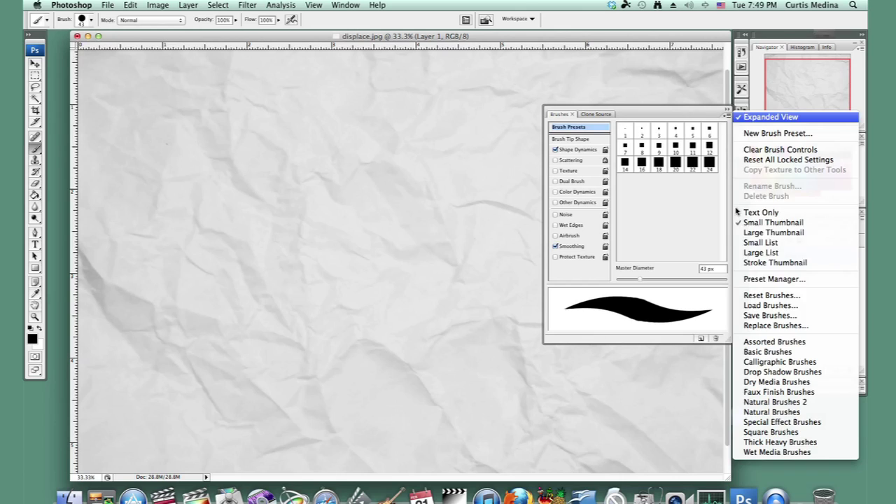
pyautogui.click(767, 294)
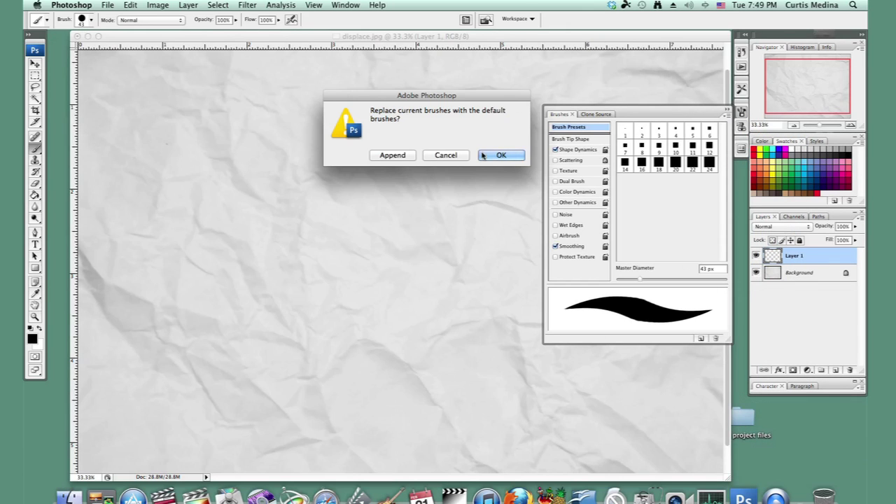
pyautogui.click(497, 155)
pyautogui.click(709, 131)
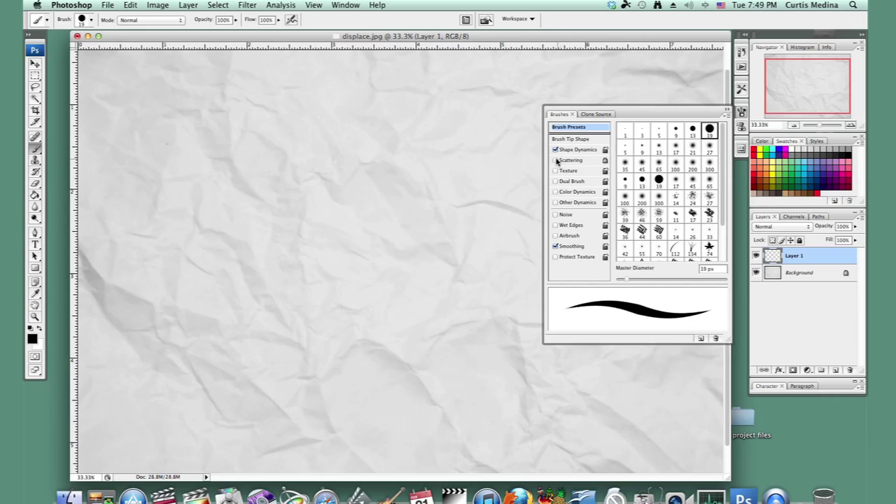
# - Enable brush Scattering and paint a first scratchy stroke near the canvas centre
pyautogui.click(556, 160)
pyautogui.click(571, 160)
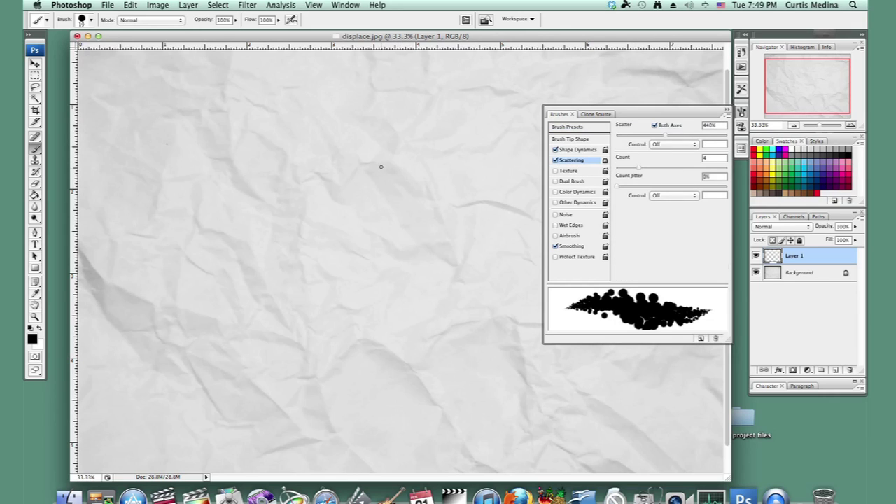
pyautogui.moveTo(345, 215); pyautogui.dragTo(396, 143)
# - Paint a C-shaped face with two eyes and a smiling mouth at 88% brush opacity
pyautogui.moveTo(396, 143); pyautogui.dragTo(434, 315)
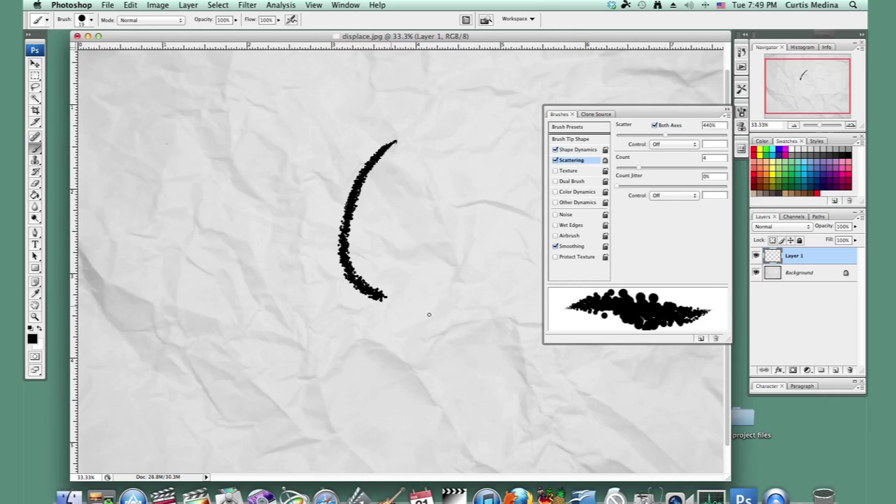
pyautogui.click(727, 112)
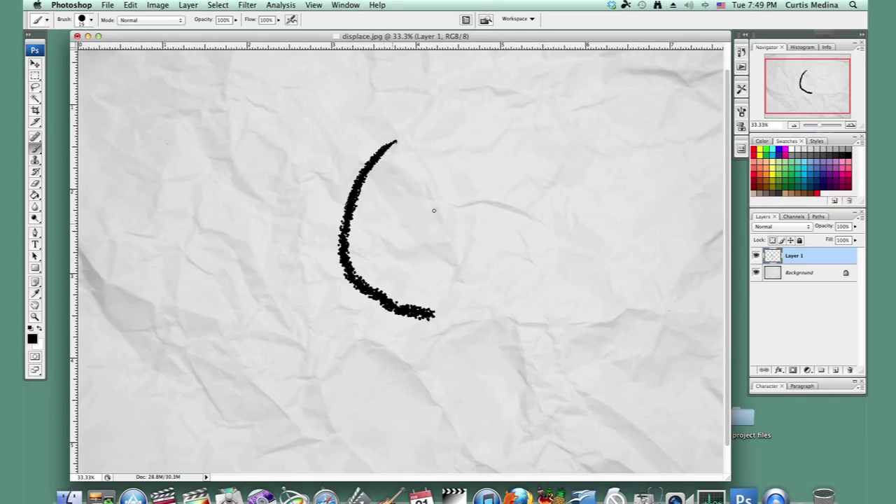
pyautogui.moveTo(476, 156); pyautogui.dragTo(476, 184)
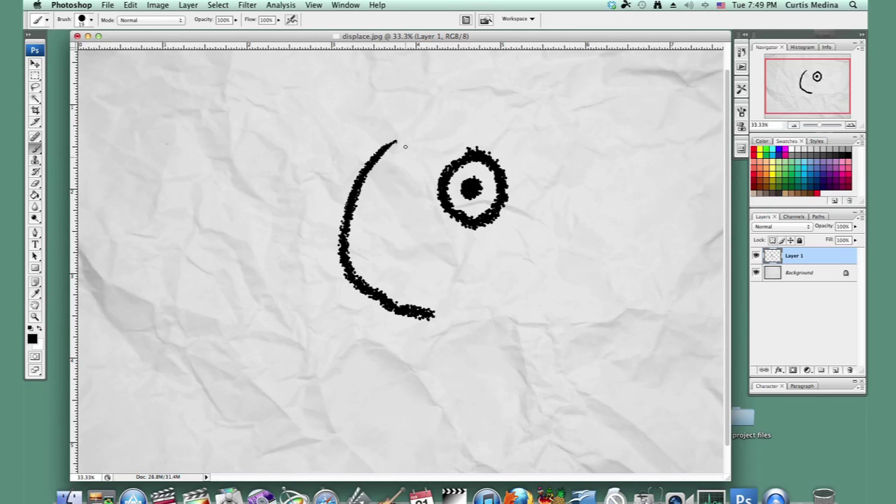
pyautogui.moveTo(405, 146); pyautogui.dragTo(392, 180)
pyautogui.moveTo(236, 23); pyautogui.dragTo(234, 47)
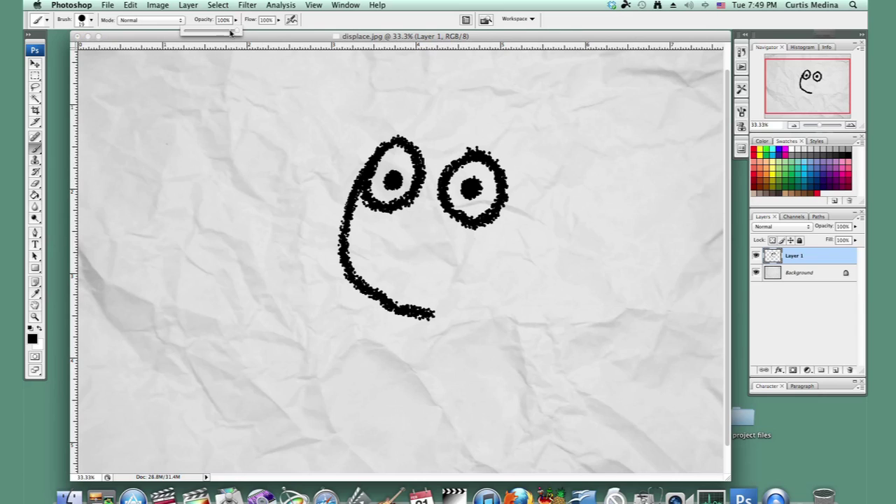
pyautogui.moveTo(377, 250); pyautogui.dragTo(467, 265)
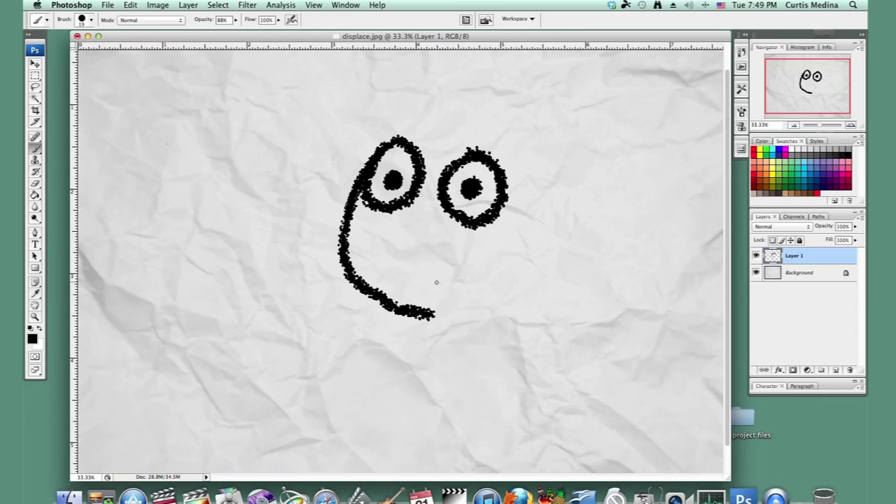
pyautogui.moveTo(433, 315)
pyautogui.mouseDown()
pyautogui.moveTo(467, 310)
pyautogui.moveTo(521, 259)
pyautogui.moveTo(522, 187)
pyautogui.mouseUp()
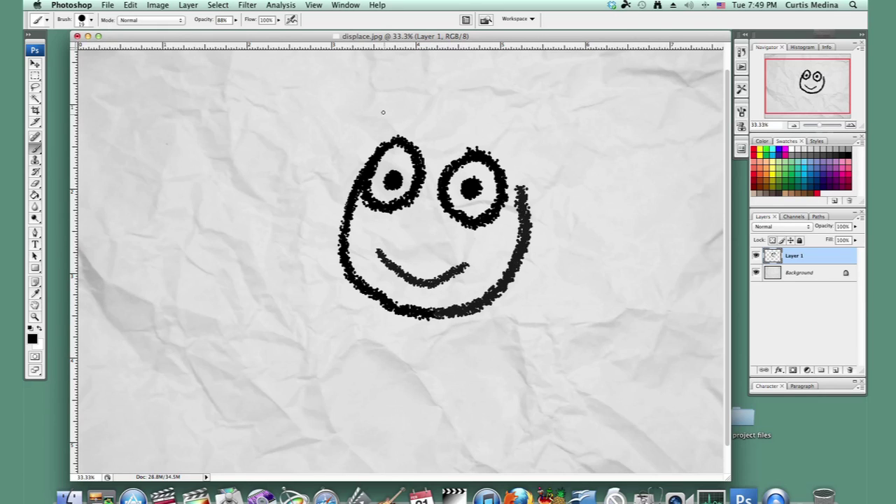
# - Paint zigzag hair, a curled ear, a short neck and a rectangular body
pyautogui.moveTo(385, 108)
pyautogui.mouseDown()
pyautogui.moveTo(430, 91)
pyautogui.moveTo(530, 140)
pyautogui.moveTo(554, 168)
pyautogui.mouseUp()
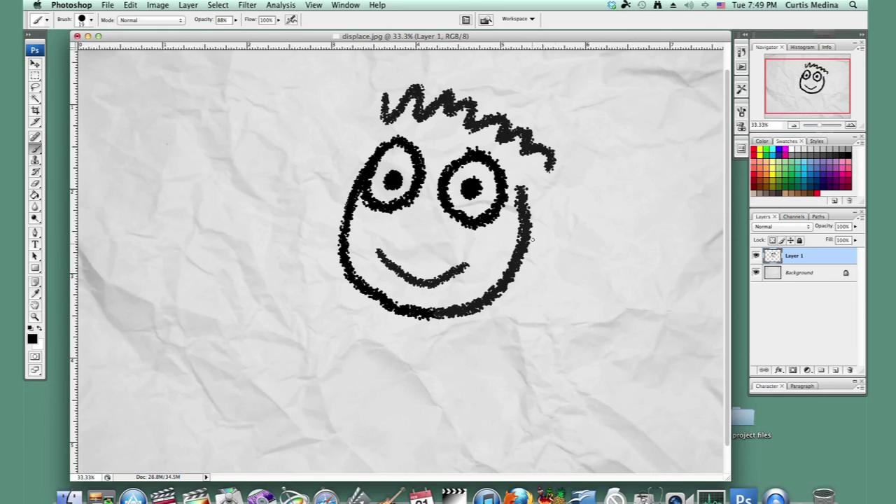
pyautogui.moveTo(526, 223)
pyautogui.mouseDown()
pyautogui.moveTo(536, 259)
pyautogui.moveTo(512, 261)
pyautogui.mouseUp()
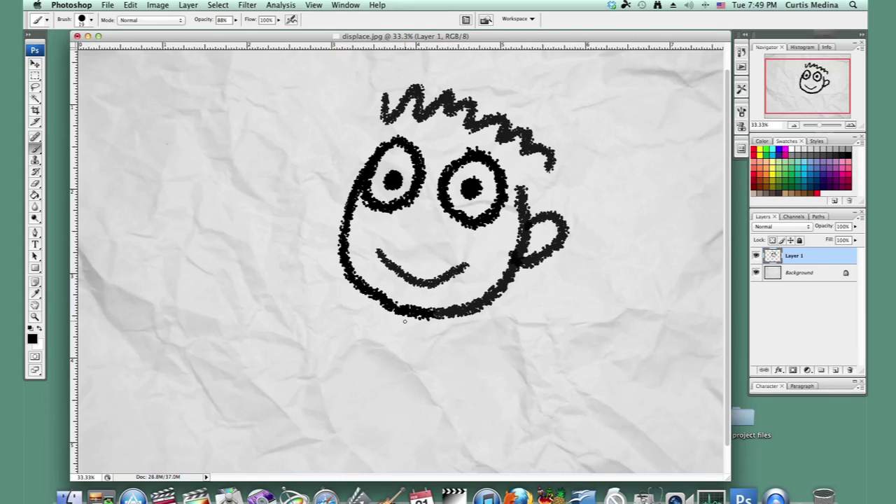
pyautogui.moveTo(404, 313)
pyautogui.mouseDown()
pyautogui.moveTo(397, 335)
pyautogui.moveTo(435, 345)
pyautogui.mouseUp()
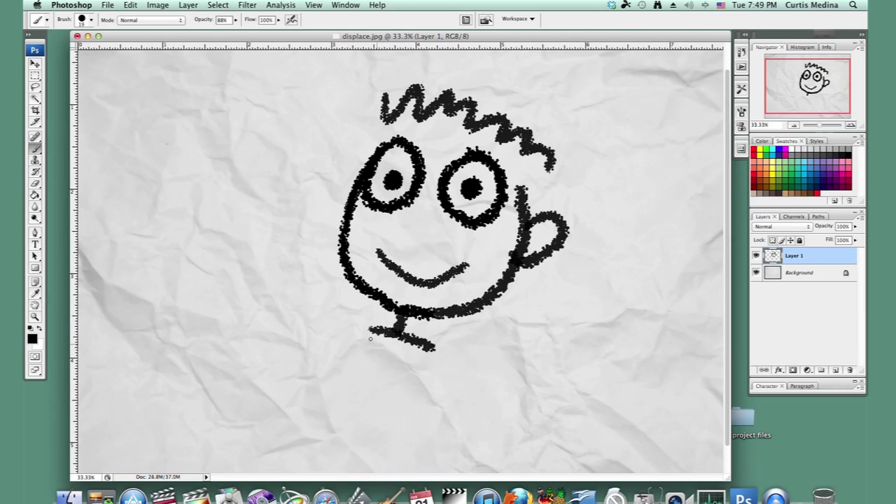
pyautogui.moveTo(368, 330)
pyautogui.mouseDown()
pyautogui.moveTo(358, 386)
pyautogui.moveTo(439, 364)
pyautogui.moveTo(432, 348)
pyautogui.mouseUp()
# - Paint two legs with feet and two arms, adding fingers to the right arm
pyautogui.moveTo(360, 379)
pyautogui.mouseDown()
pyautogui.moveTo(356, 420)
pyautogui.moveTo(331, 432)
pyautogui.mouseUp()
pyautogui.moveTo(408, 389)
pyautogui.mouseDown()
pyautogui.moveTo(403, 428)
pyautogui.moveTo(421, 437)
pyautogui.mouseUp()
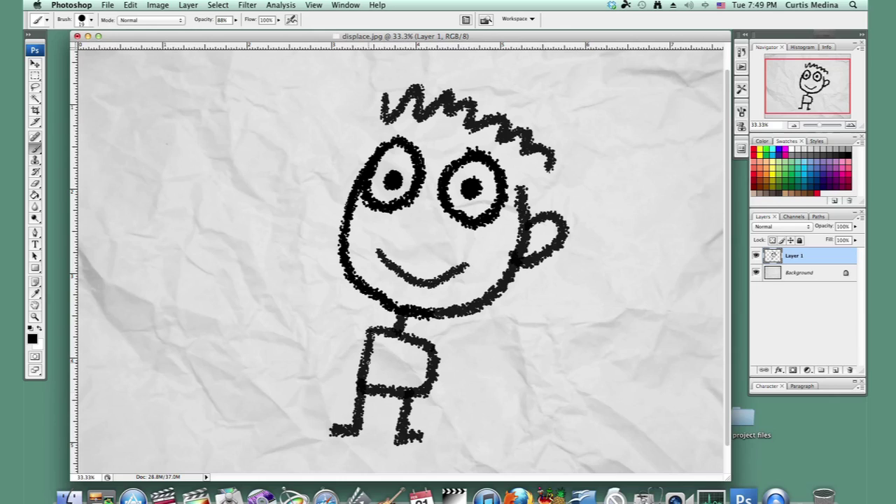
pyautogui.moveTo(367, 334)
pyautogui.mouseDown()
pyautogui.moveTo(296, 343)
pyautogui.moveTo(310, 360)
pyautogui.mouseUp()
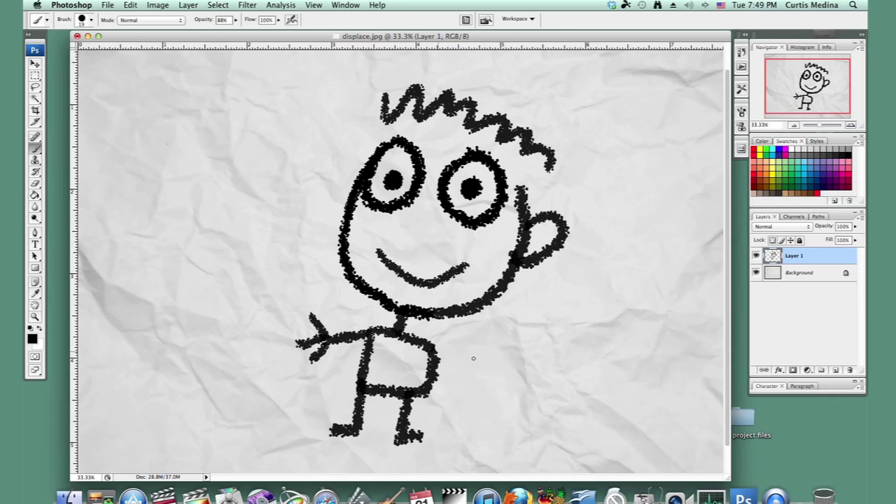
pyautogui.moveTo(437, 354)
pyautogui.mouseDown()
pyautogui.moveTo(482, 344)
pyautogui.moveTo(487, 325)
pyautogui.moveTo(495, 360)
pyautogui.mouseUp()
pyautogui.moveTo(477, 350); pyautogui.dragTo(475, 373)
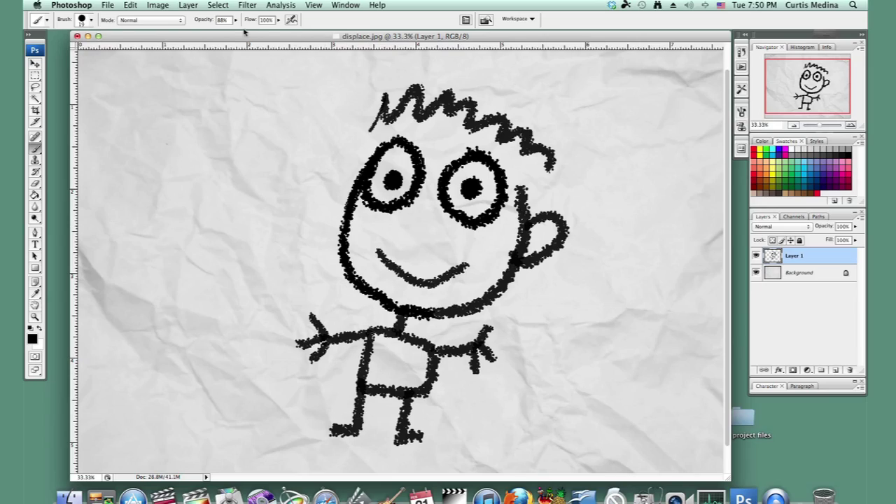
# - Apply Displace with horizontal and vertical scale 40, using displace.psd as the map
pyautogui.click(249, 6)
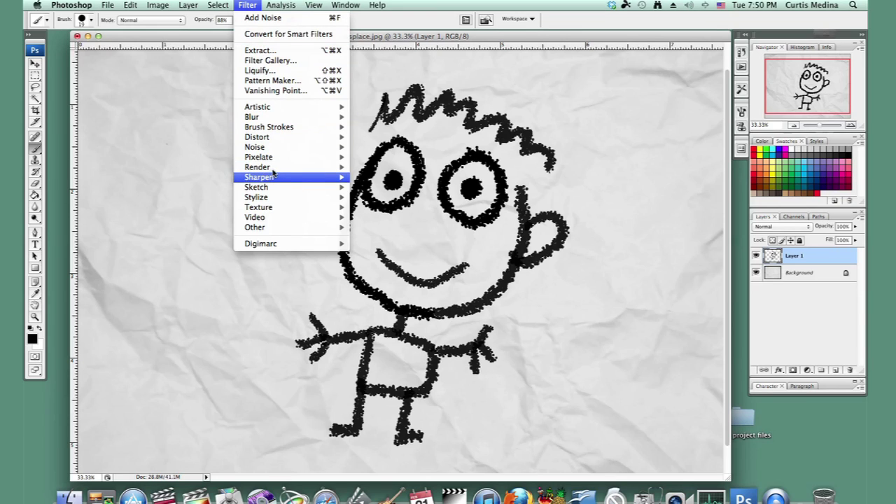
pyautogui.moveTo(257, 137)
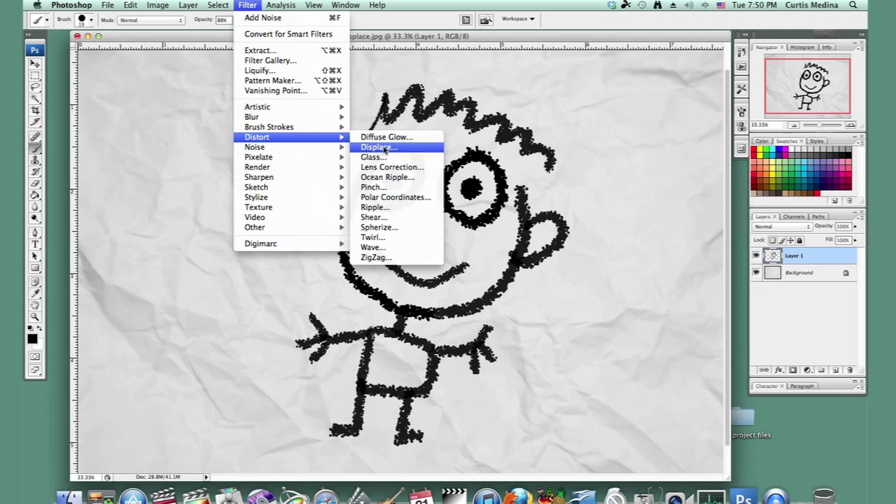
pyautogui.click(385, 151)
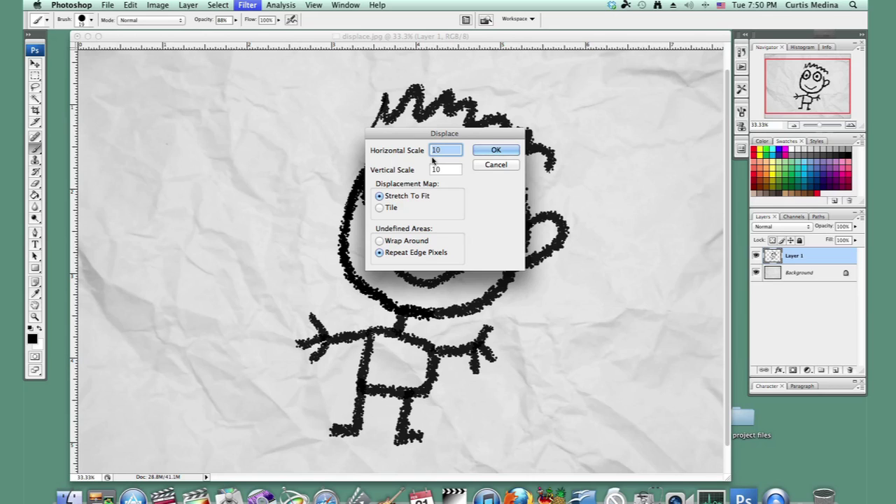
pyautogui.write('40')
pyautogui.press('Tab')
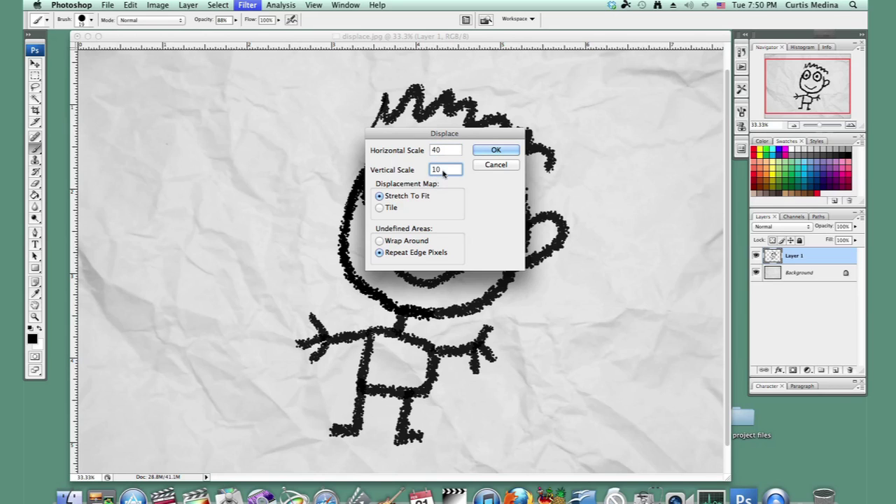
pyautogui.write('40')
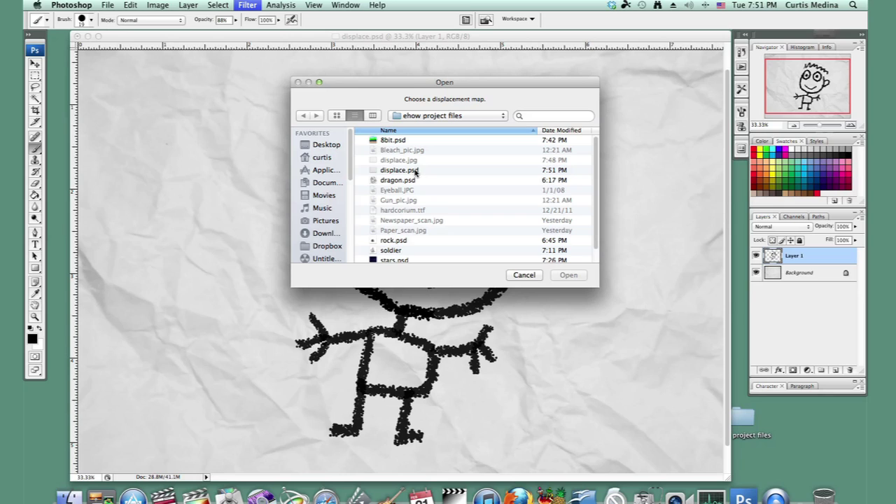
pyautogui.click(412, 172)
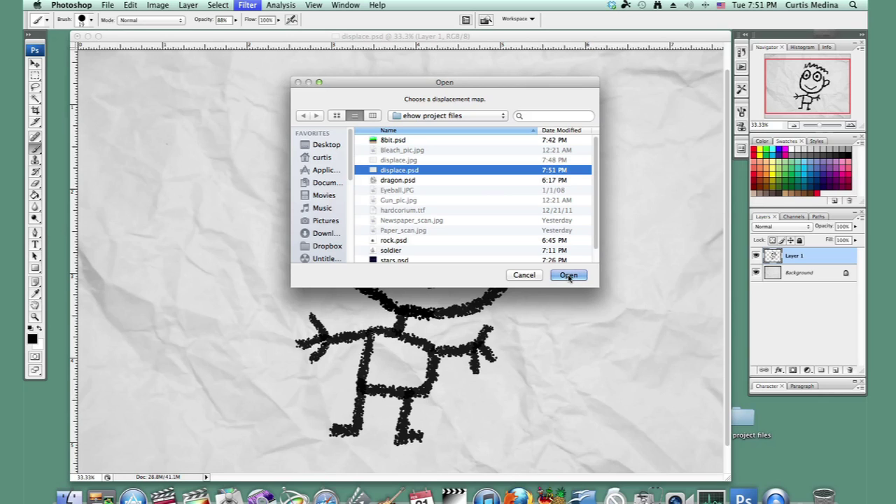
pyautogui.click(569, 277)
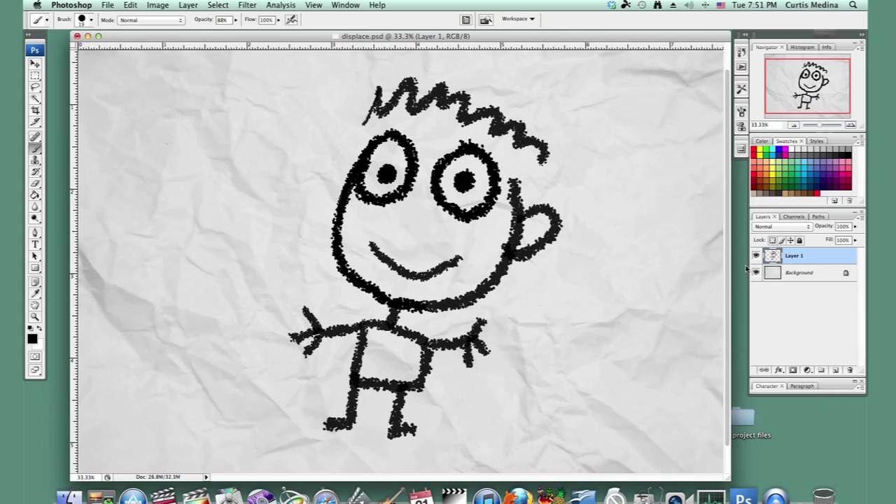
# - In the History panel, toggle between the last Brush Tool and Displace states, ending undistorted
pyautogui.click(741, 53)
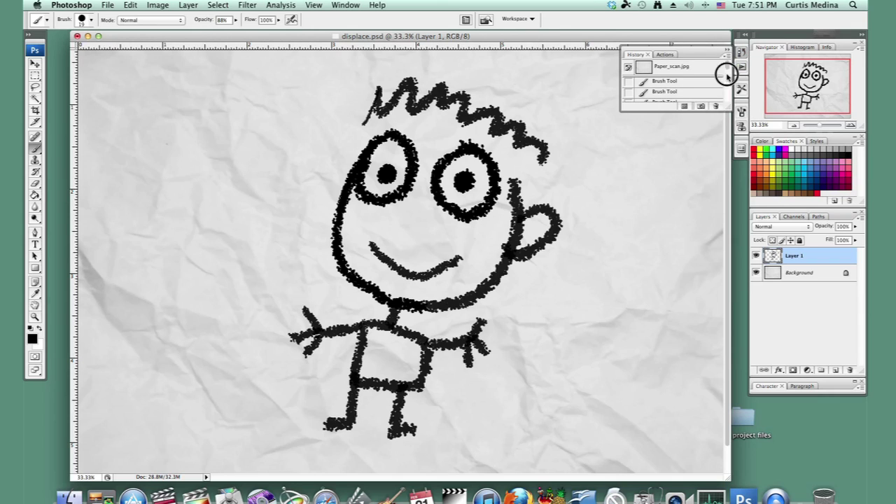
pyautogui.scroll(-3, 726, 70)
pyautogui.click(695, 87)
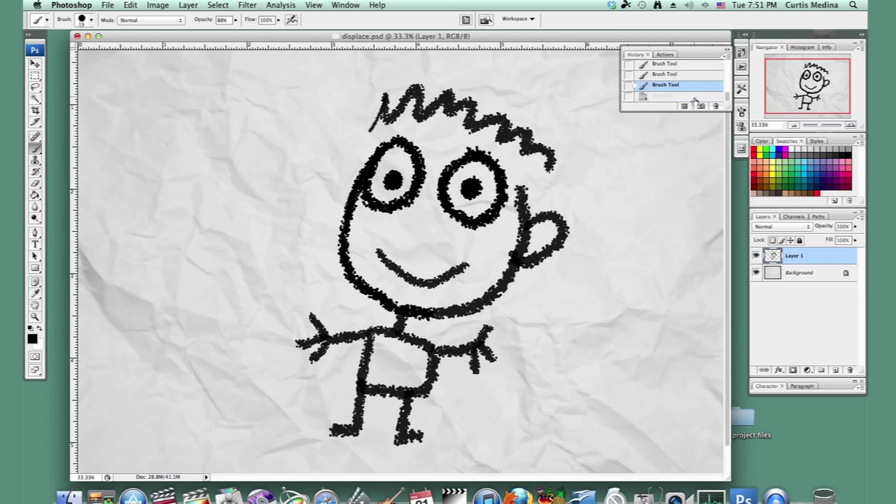
pyautogui.click(691, 96)
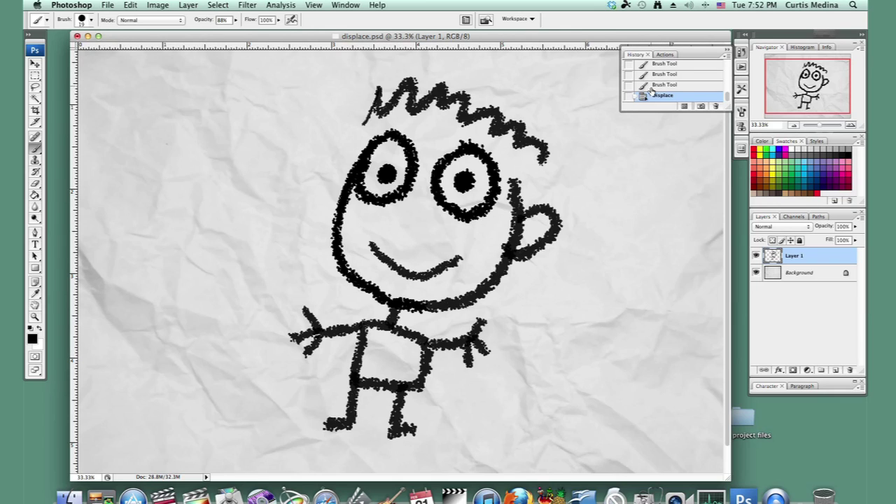
pyautogui.click(651, 86)
# - Zoom in on the figure's chest and compare the displaced and undistorted history states
pyautogui.press('z')
pyautogui.click(397, 348)
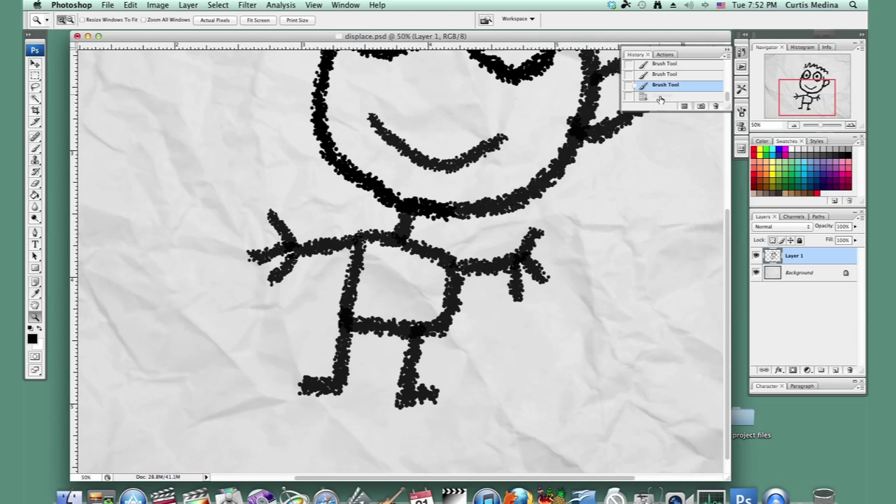
pyautogui.click(652, 96)
pyautogui.click(665, 85)
pyautogui.click(661, 97)
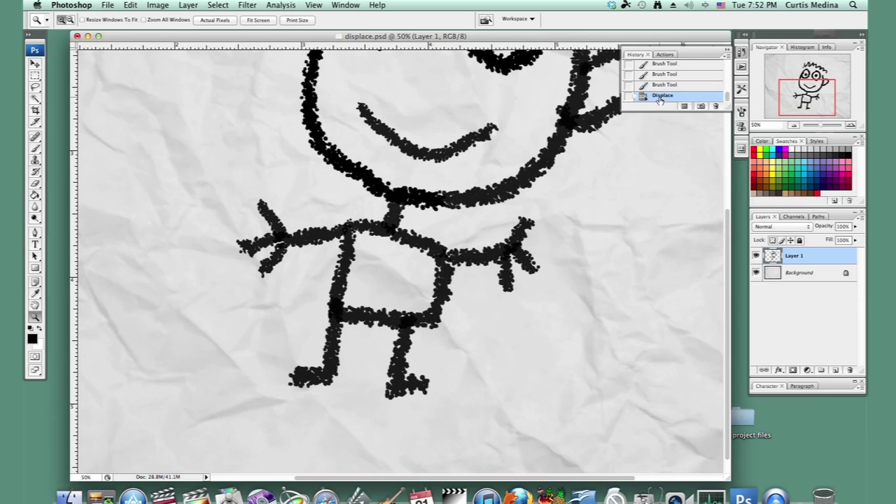
pyautogui.moveTo(659, 98); pyautogui.dragTo(662, 87)
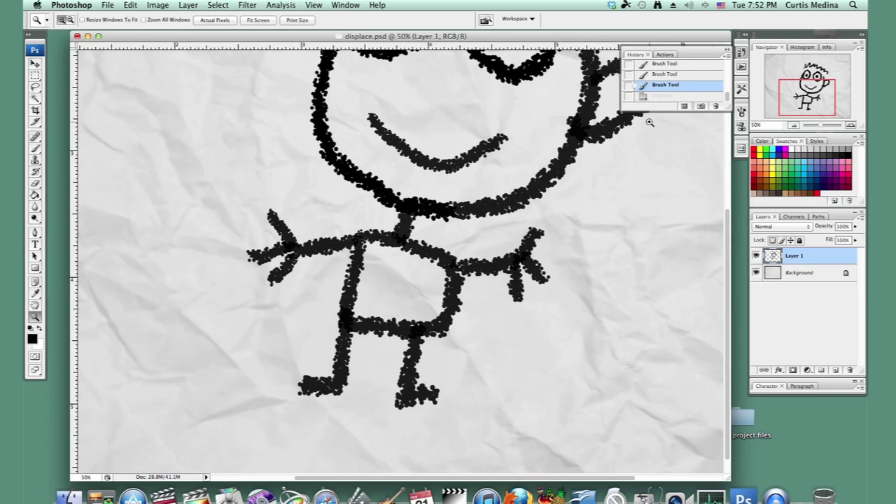
pyautogui.click(663, 96)
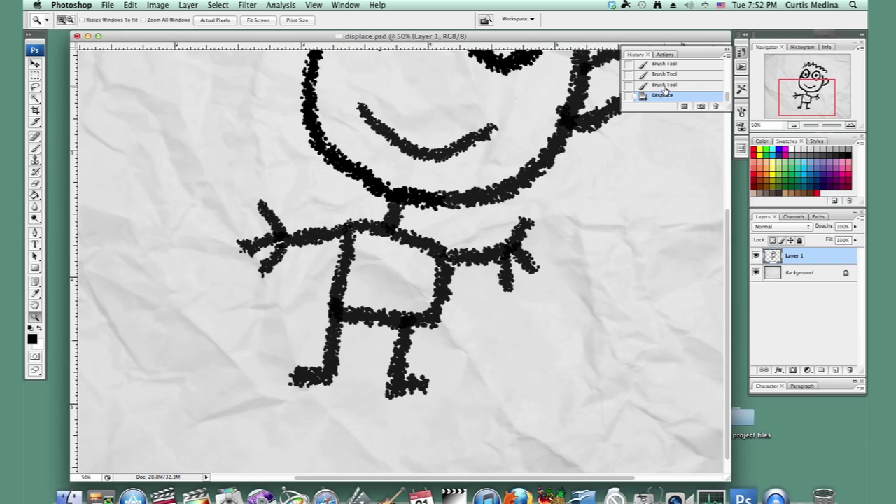
pyautogui.click(664, 87)
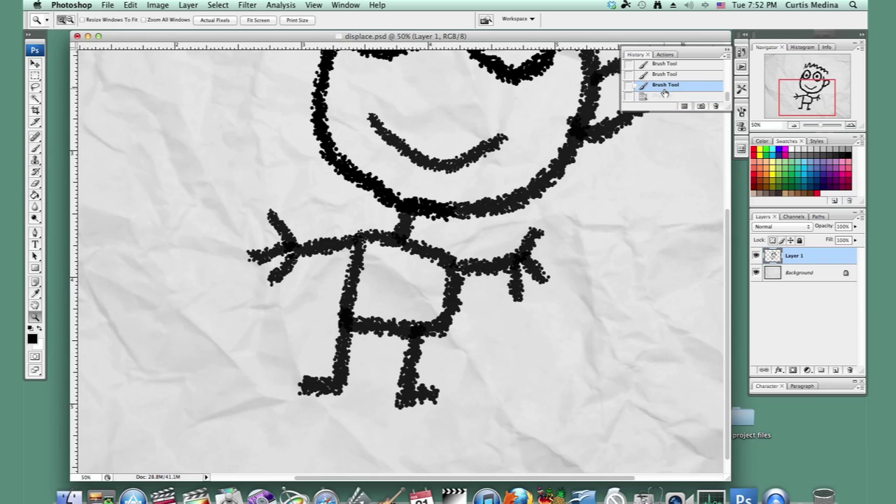
# - Compare the legs close up, end on the undistorted Brush Tool state, and zoom out
pyautogui.click(307, 390)
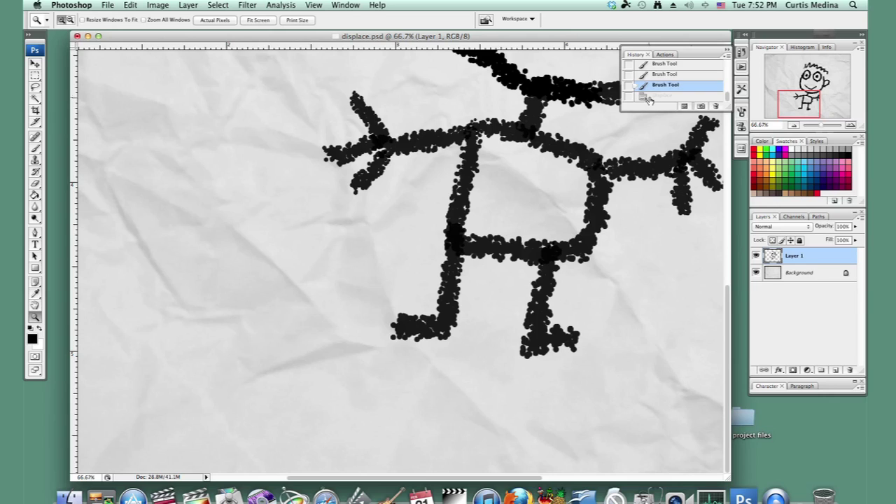
pyautogui.click(651, 97)
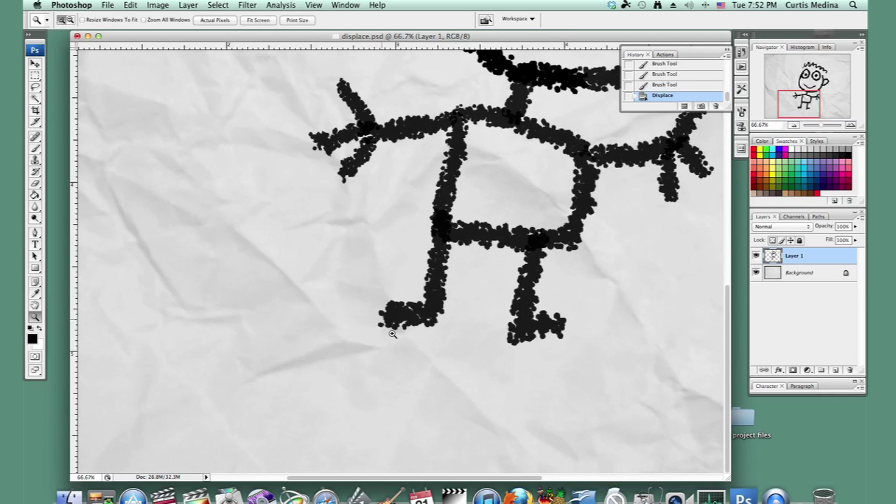
pyautogui.click(661, 85)
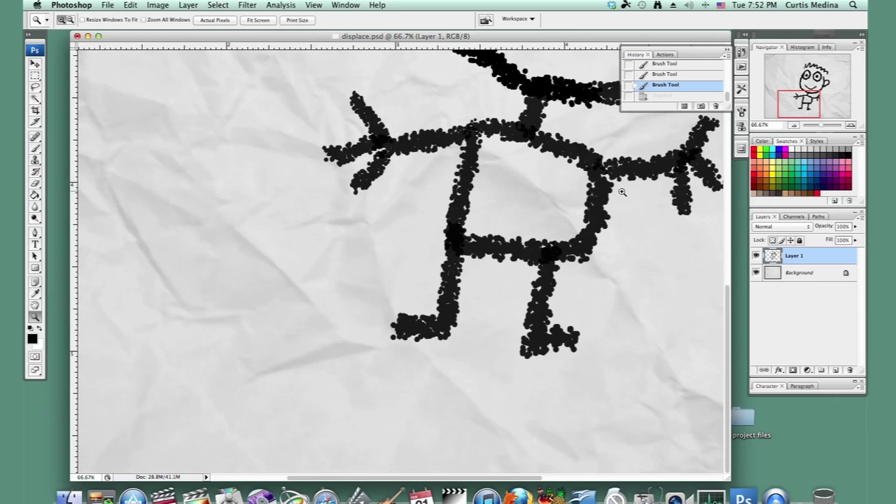
pyautogui.keyDown('alt'); pyautogui.click(549, 225); pyautogui.keyUp('alt')
pyautogui.keyDown('alt'); pyautogui.click(528, 206); pyautogui.keyUp('alt')
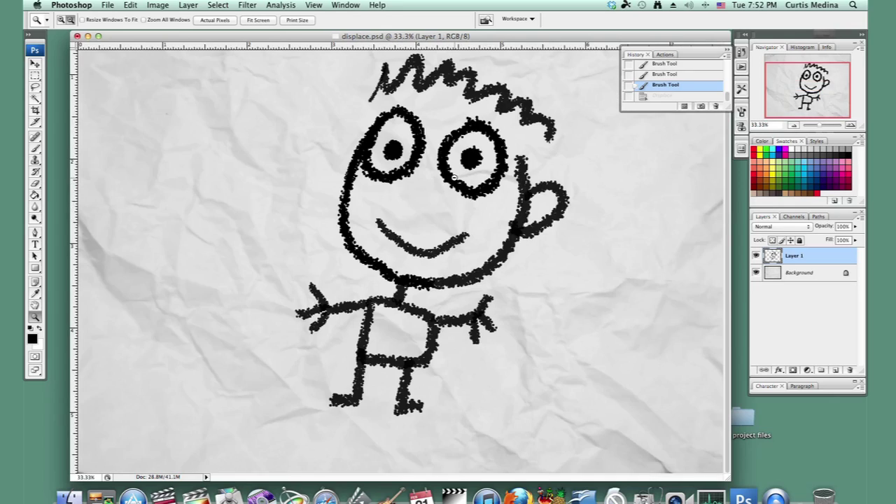